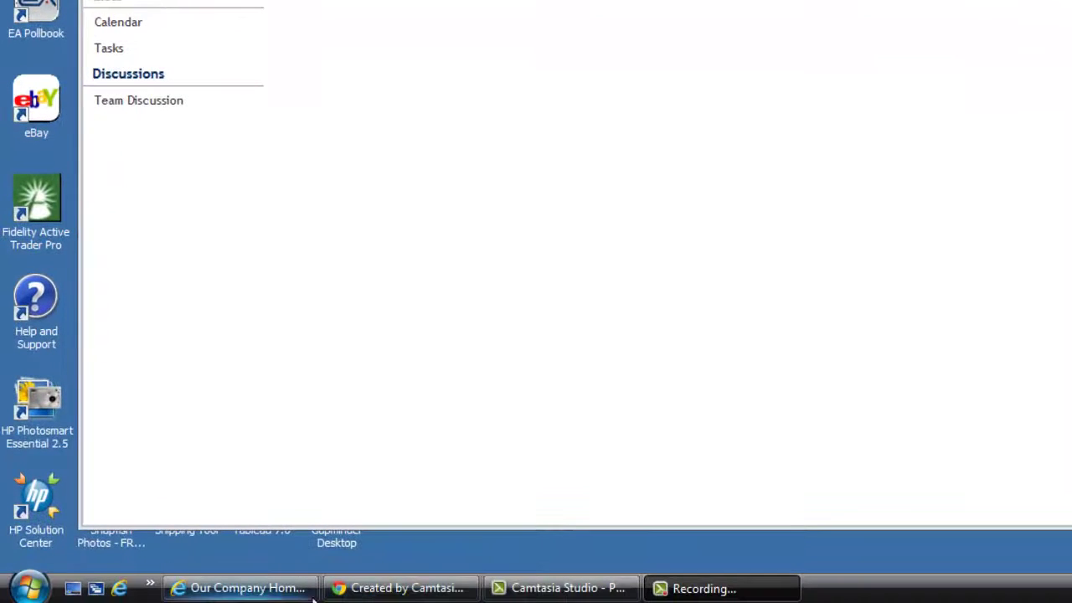
- Open the Downloads folder inside the personal user folder
left_click(28, 586)
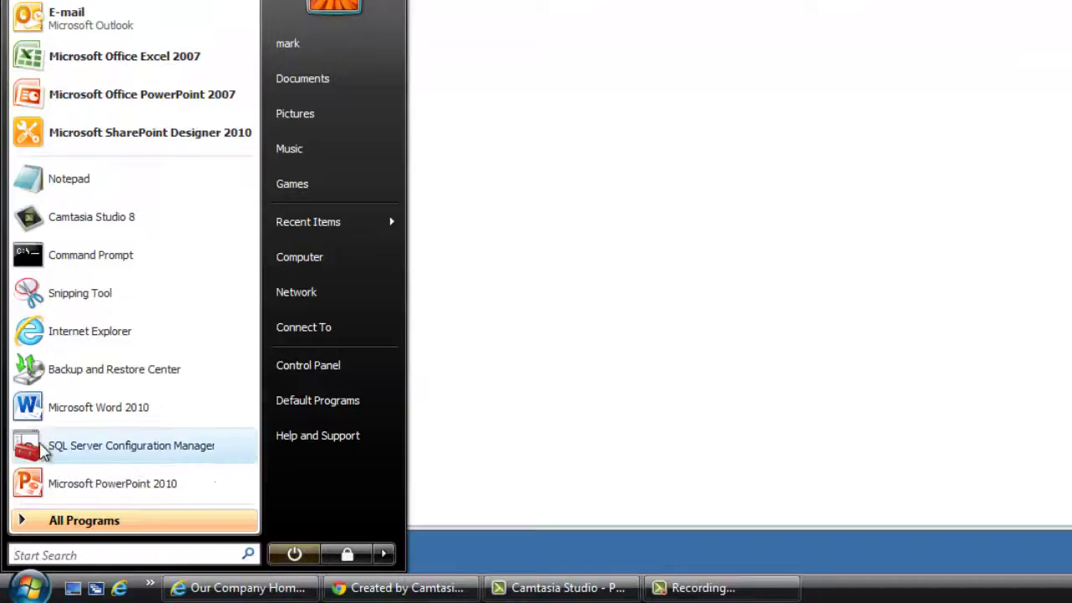
left_click(288, 49)
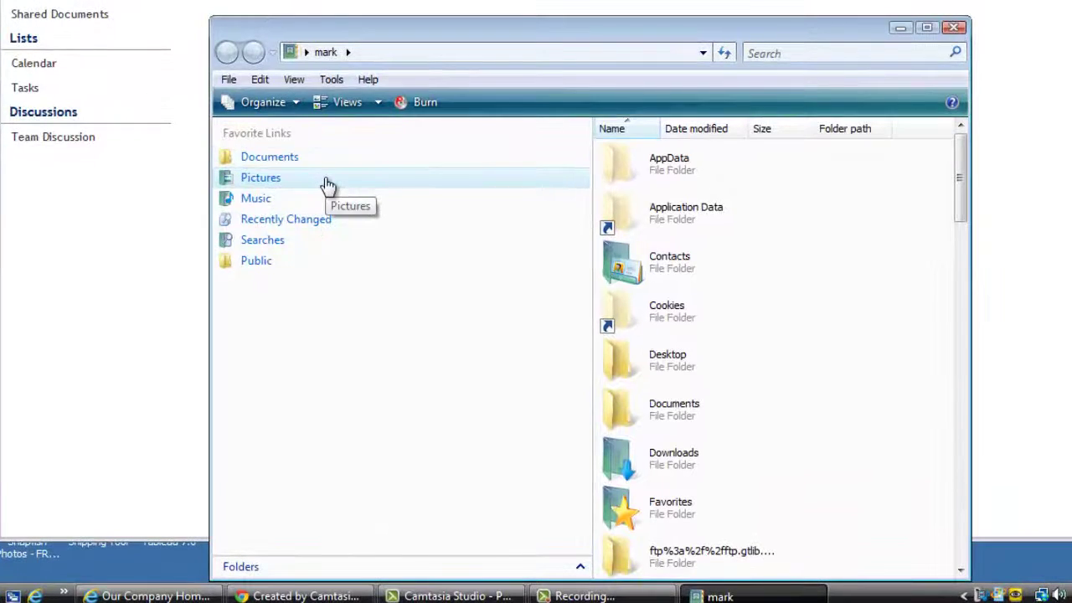
double_click(630, 456)
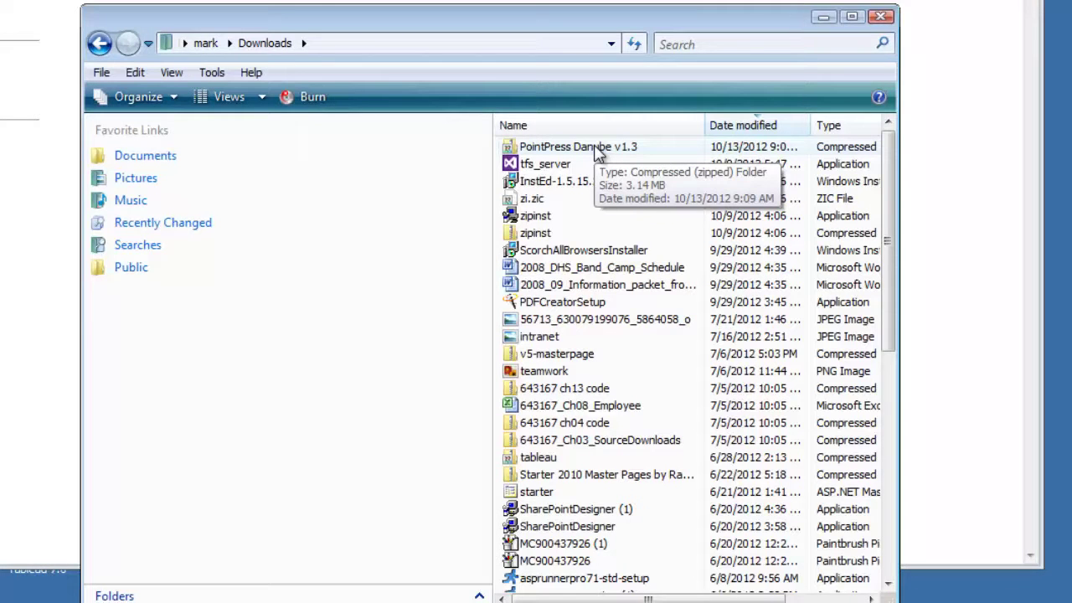
- Extract the PointPress Danube v1.3 zip archive directly into the Downloads folder, without its own subfolder in the destination path
right_click(596, 151)
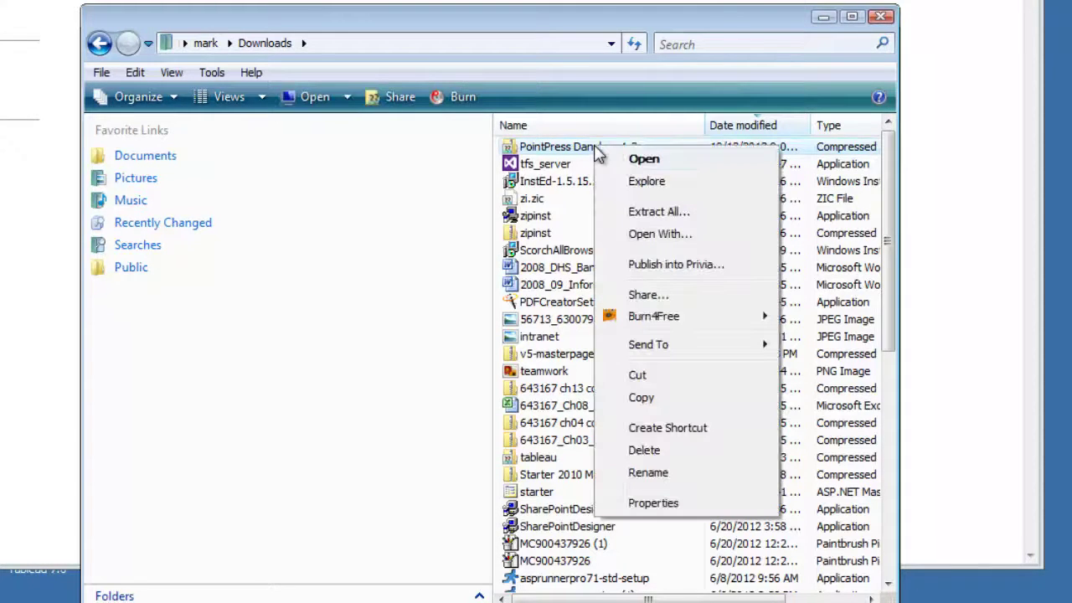
left_click(639, 216)
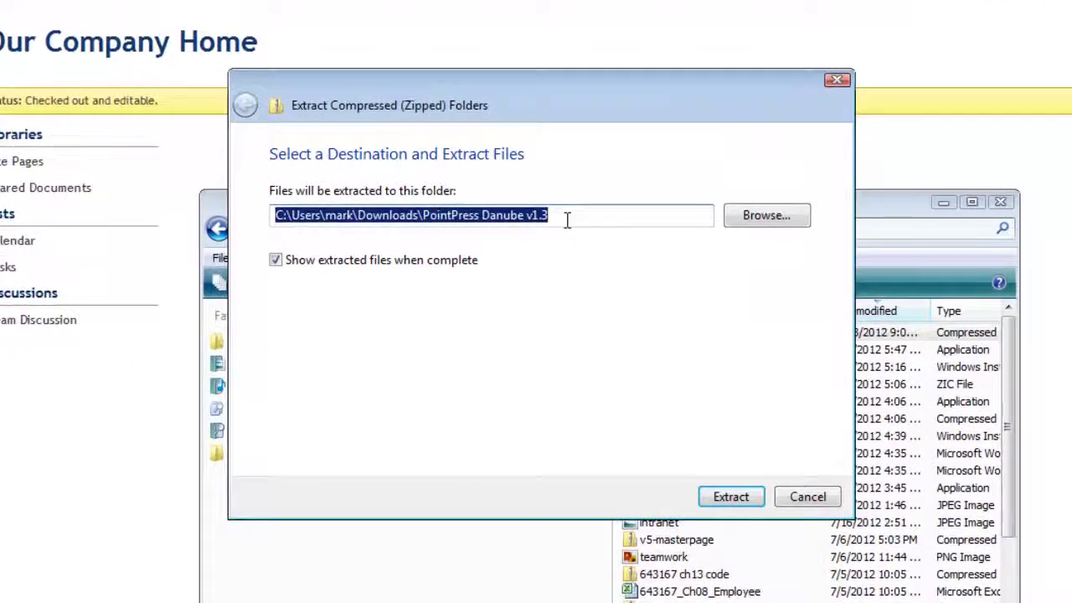
left_click(564, 245)
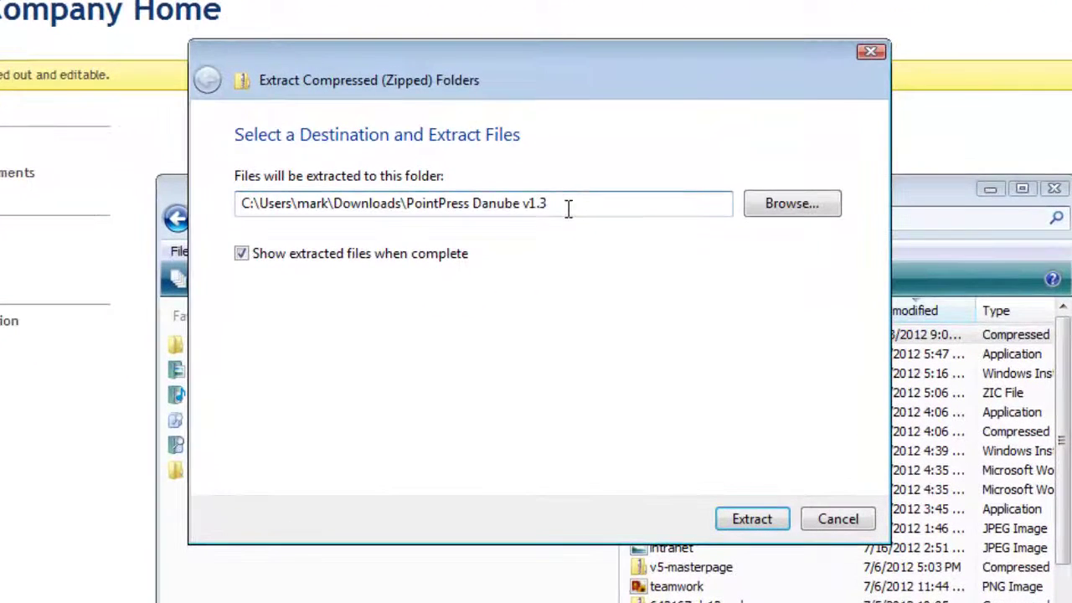
left_click_drag(565, 245, 534, 242)
left_click_drag(523, 203, 568, 228)
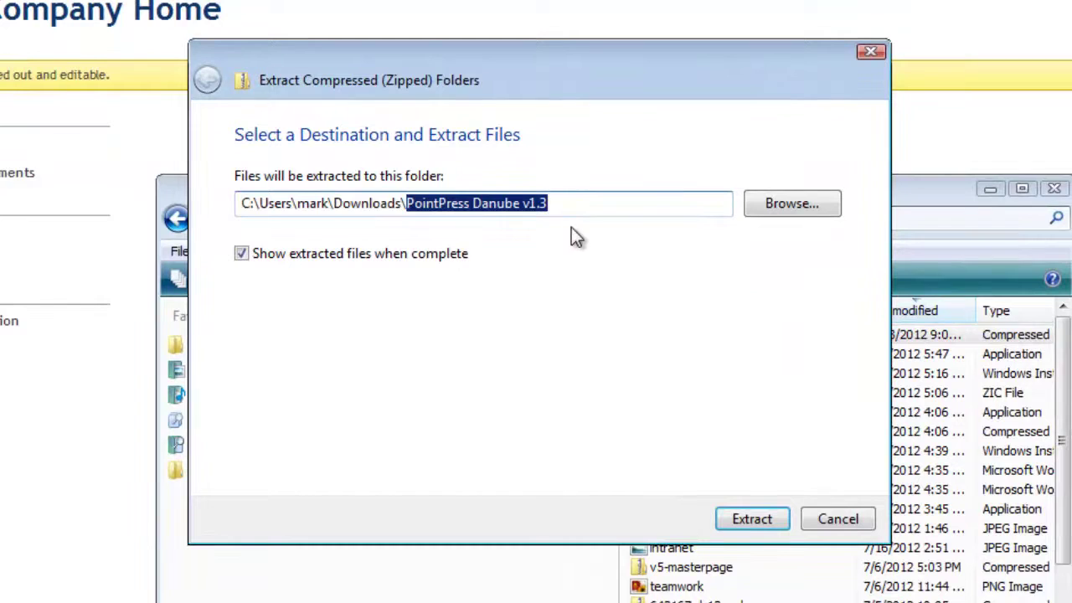
key("Delete")
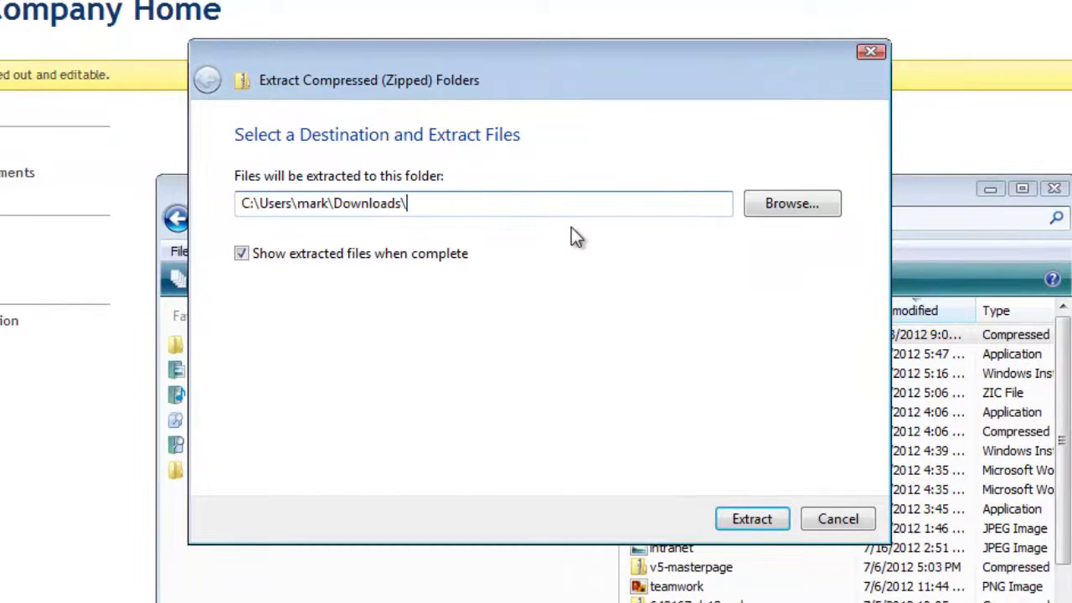
left_click(752, 519)
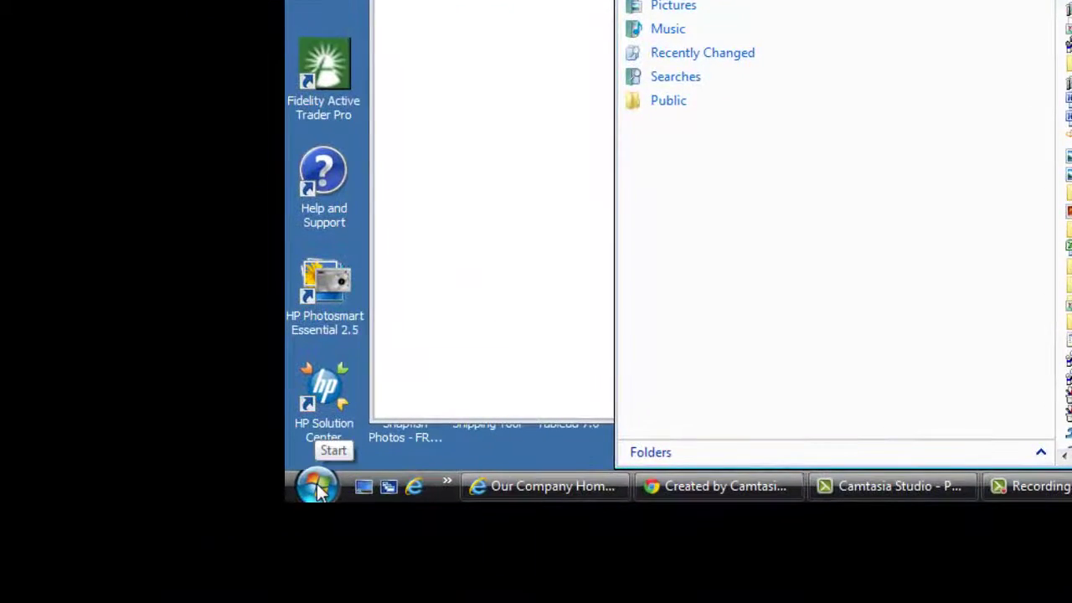
- Launch Microsoft SharePoint Designer 2010 and bring up the Open Site dialog
left_click(317, 488)
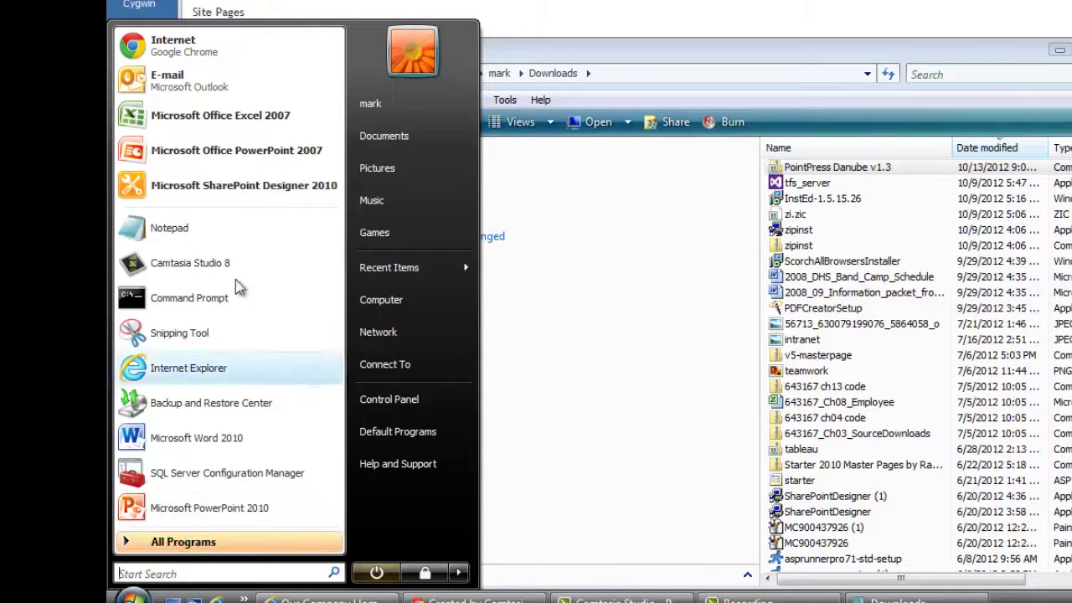
left_click(243, 186)
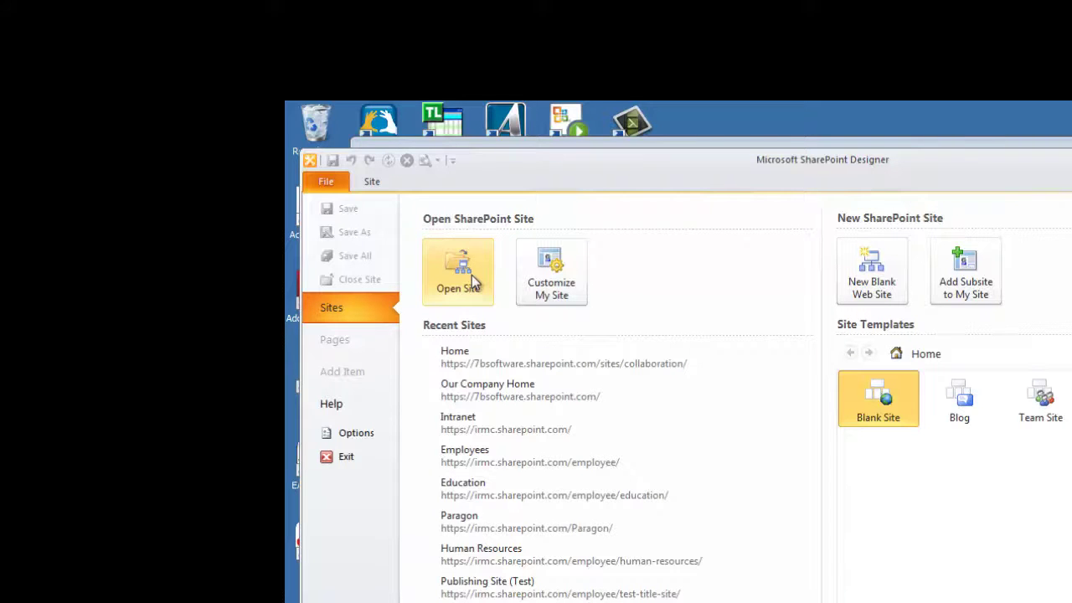
left_click(469, 277)
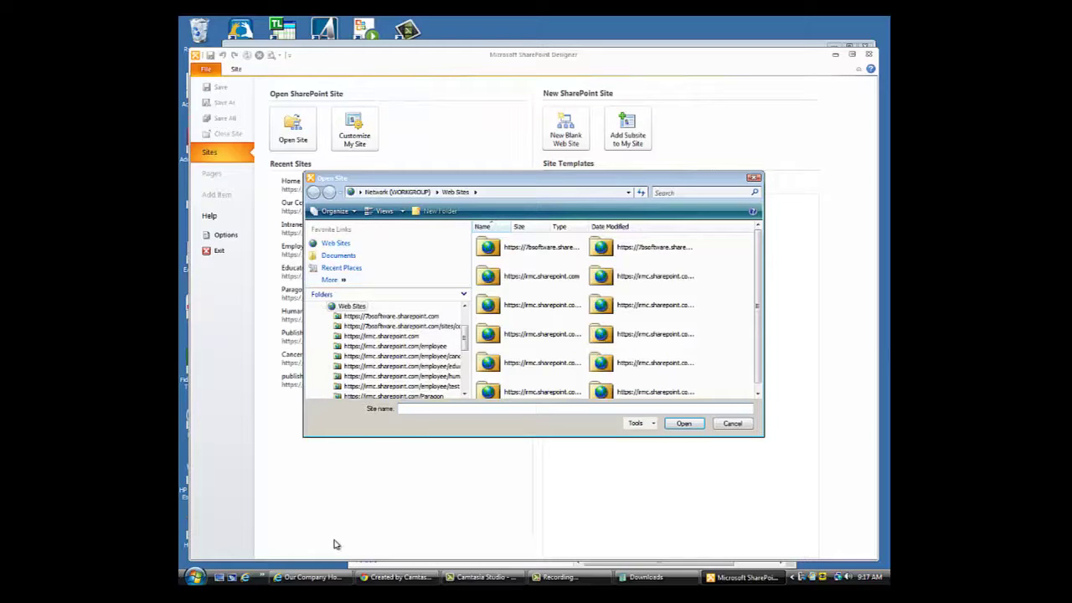
left_click(331, 580)
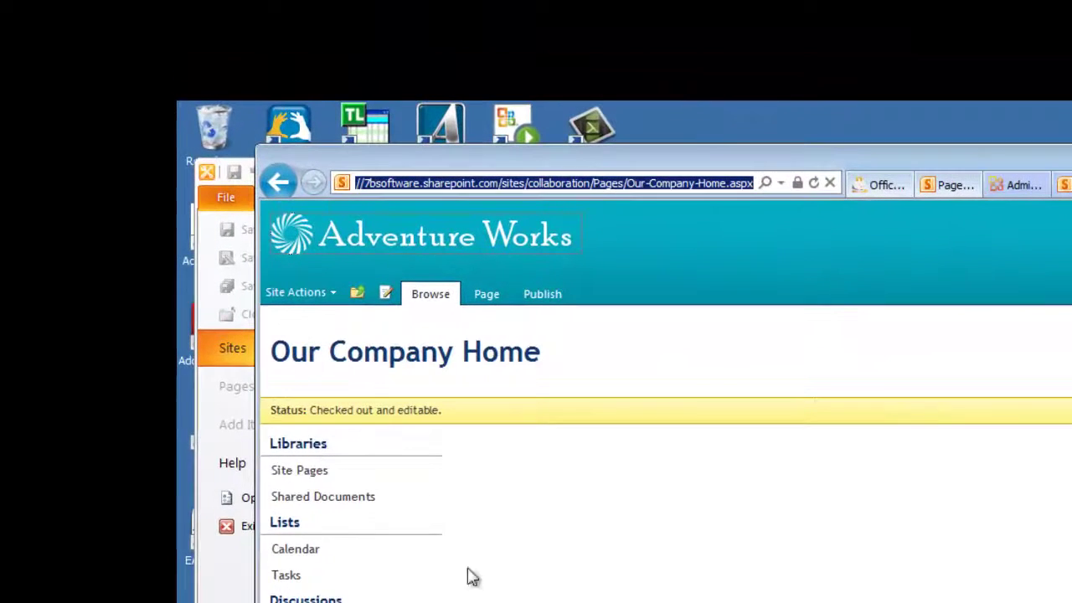
left_click(591, 177)
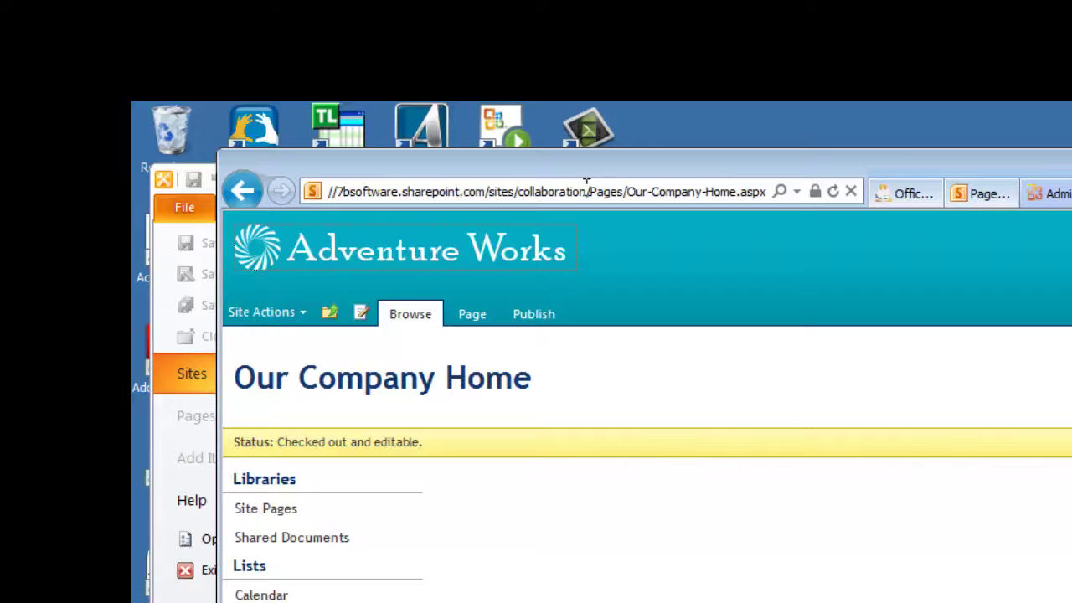
left_click_drag(587, 186, 307, 172)
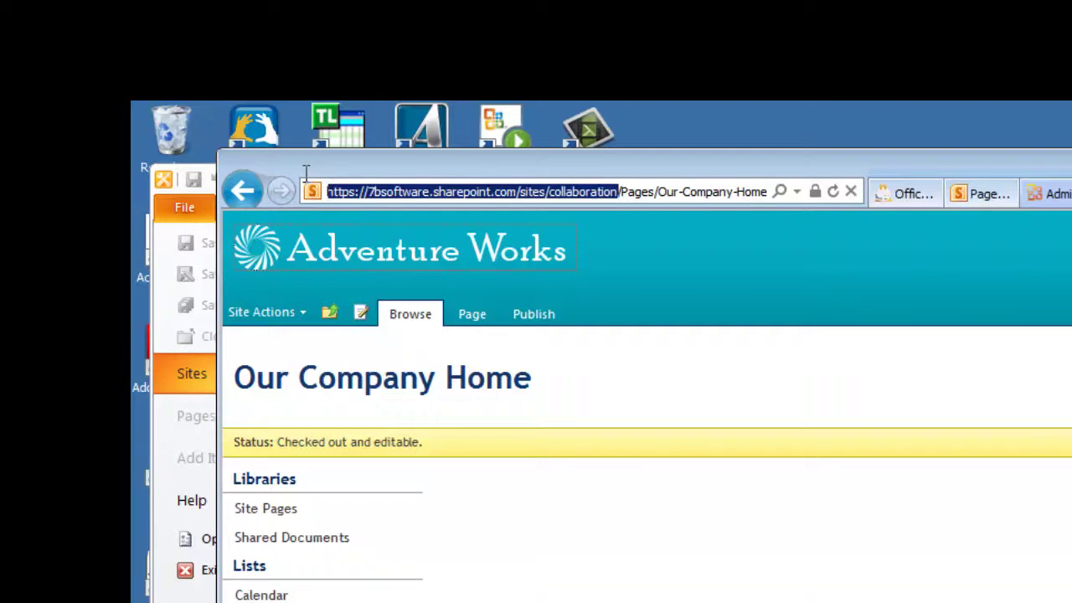
right_click(450, 191)
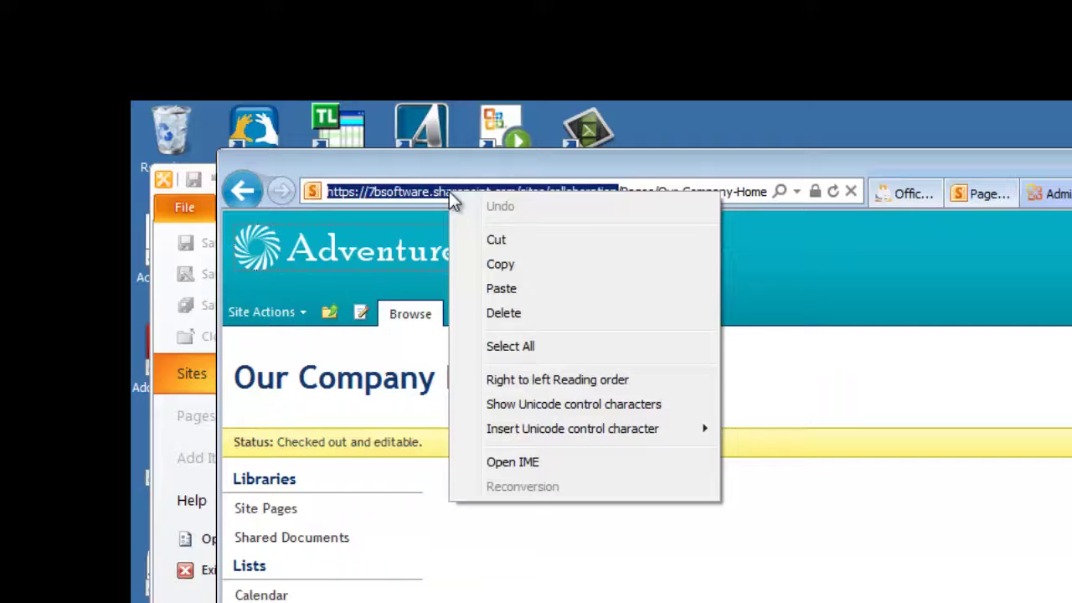
left_click(505, 266)
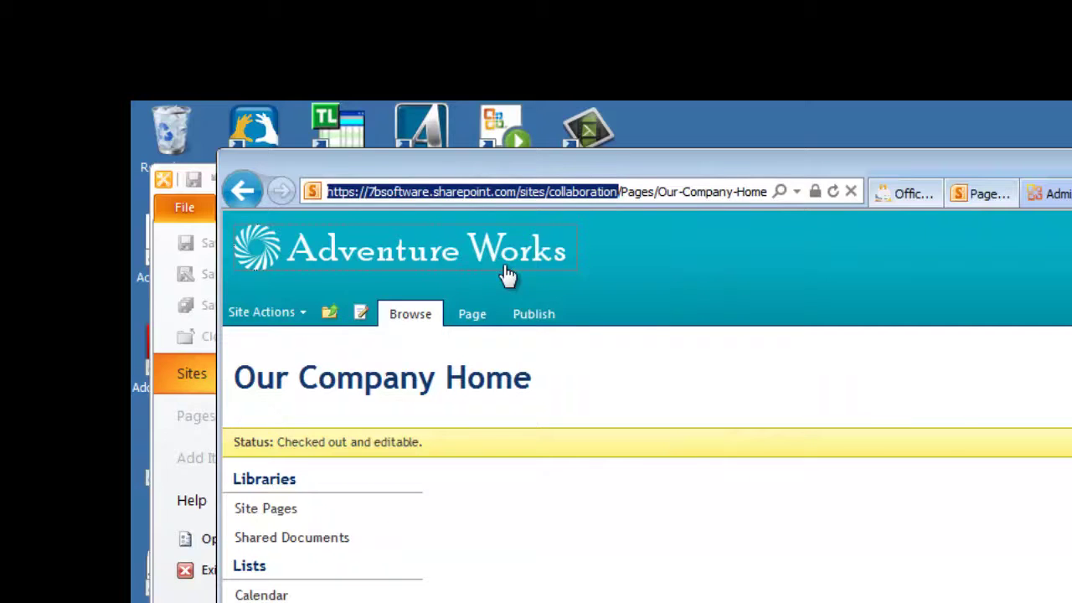
left_click(545, 495)
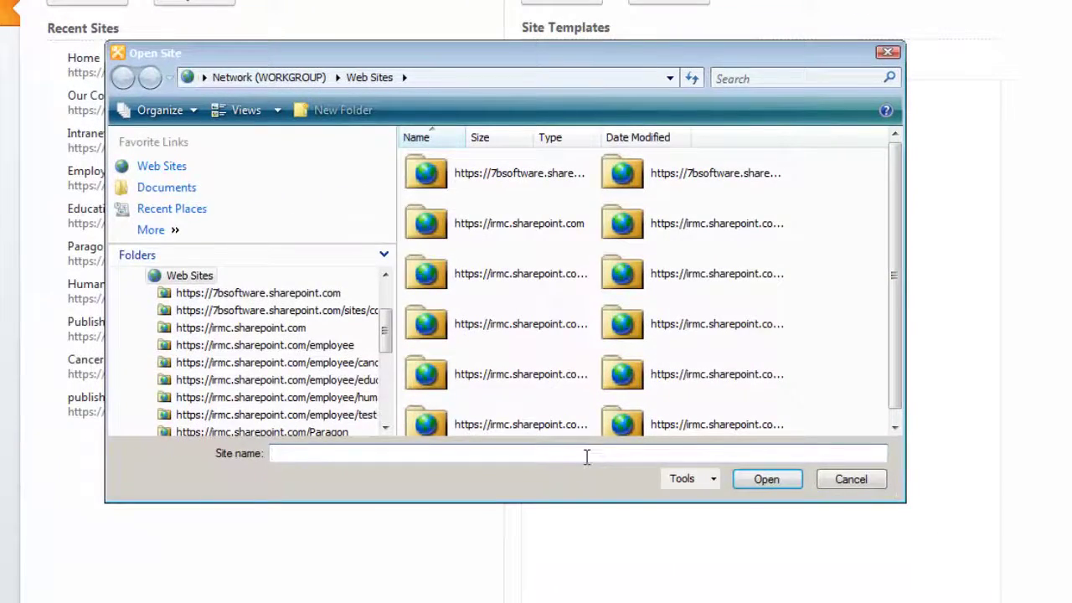
right_click(587, 457)
left_click(624, 544)
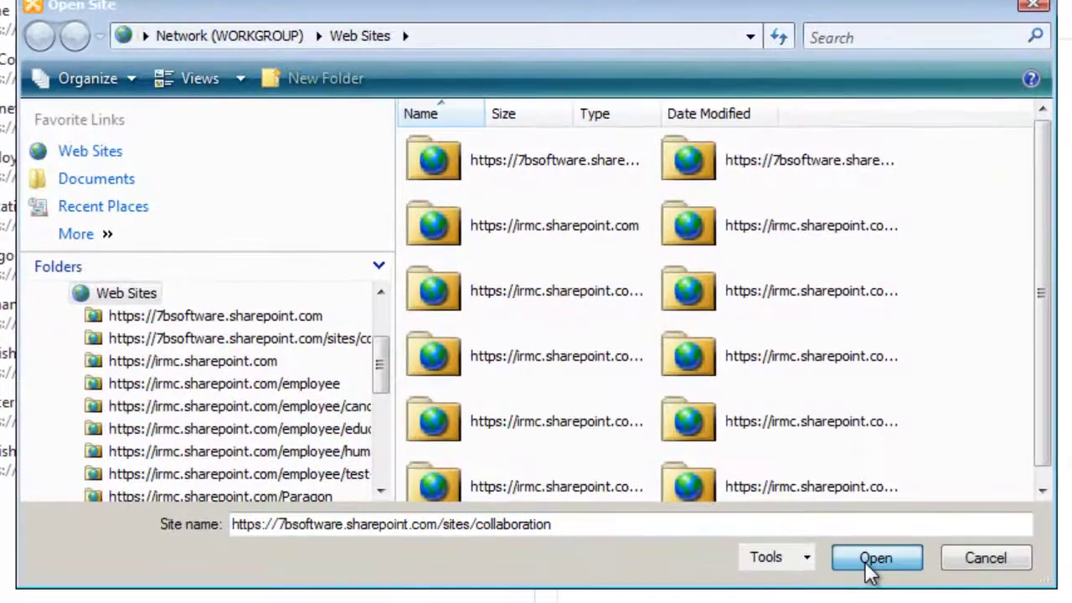
left_click(875, 559)
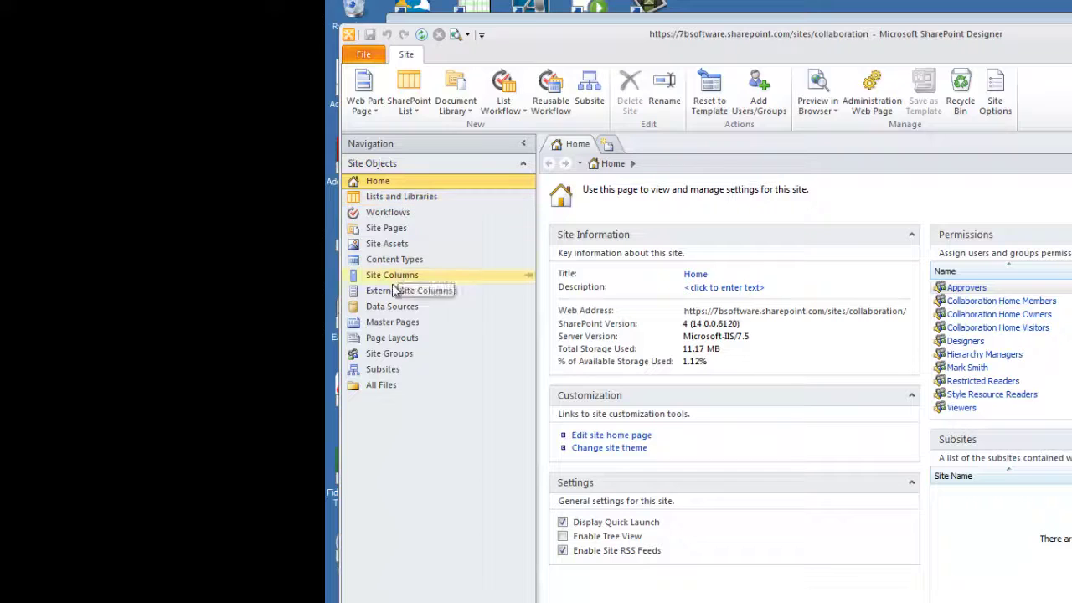
- List all files of the site and open the Style Library folder
left_click(380, 385)
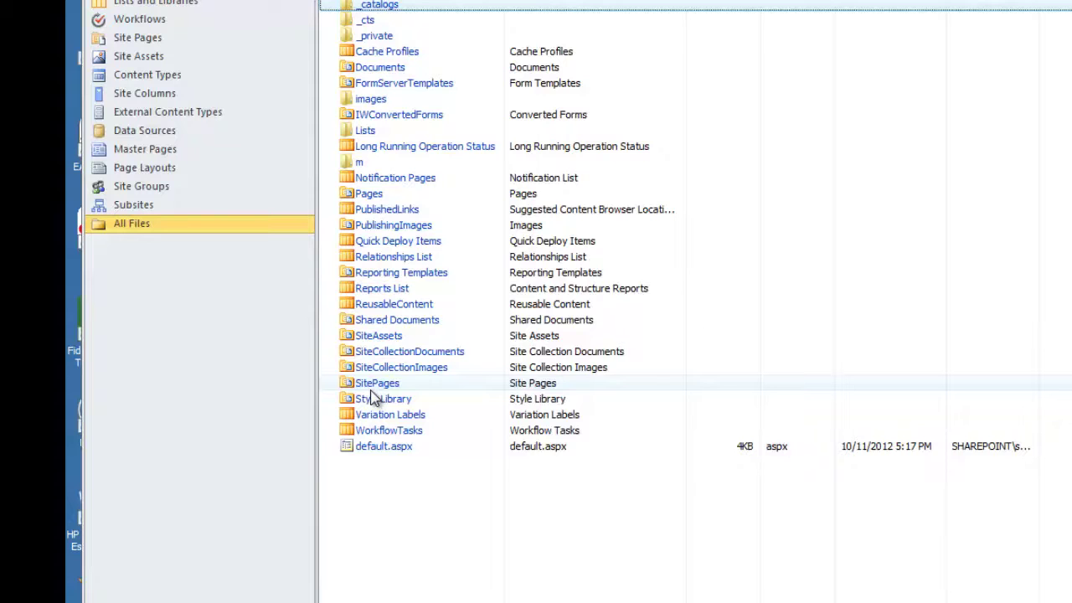
double_click(374, 398)
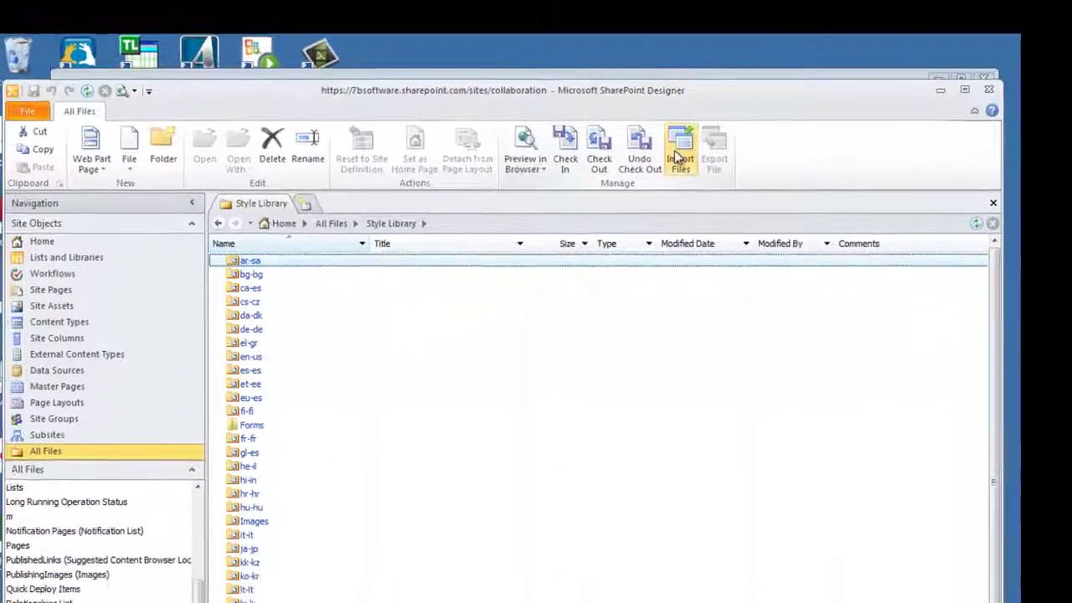
- Import the PointPress folder from Downloads\PointPress Danube v1.3\Sharepoint Root\Style Library into the site's Style Library
left_click(667, 180)
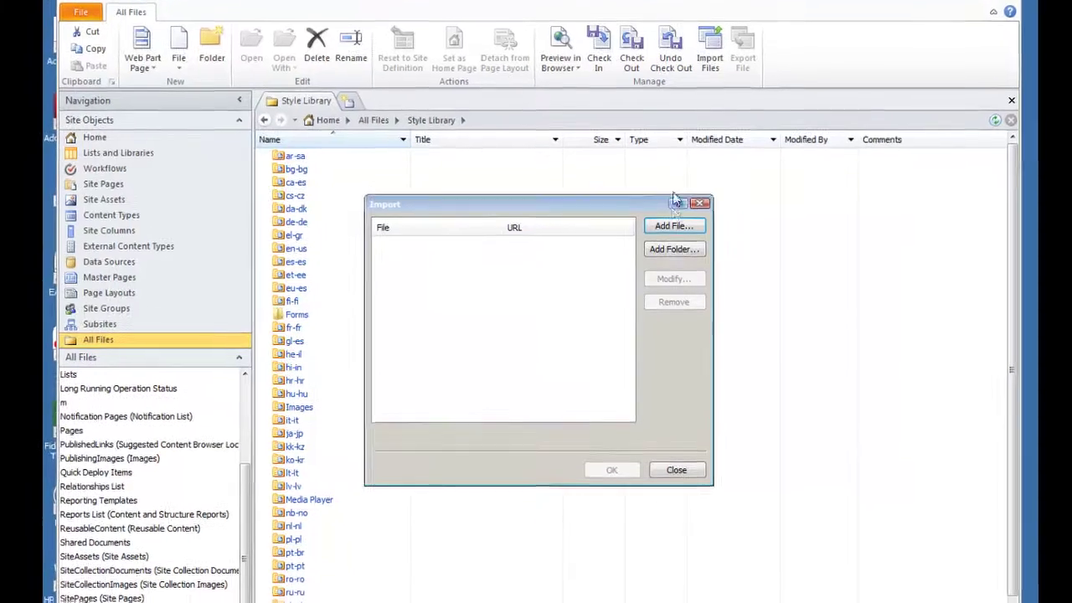
left_click(672, 215)
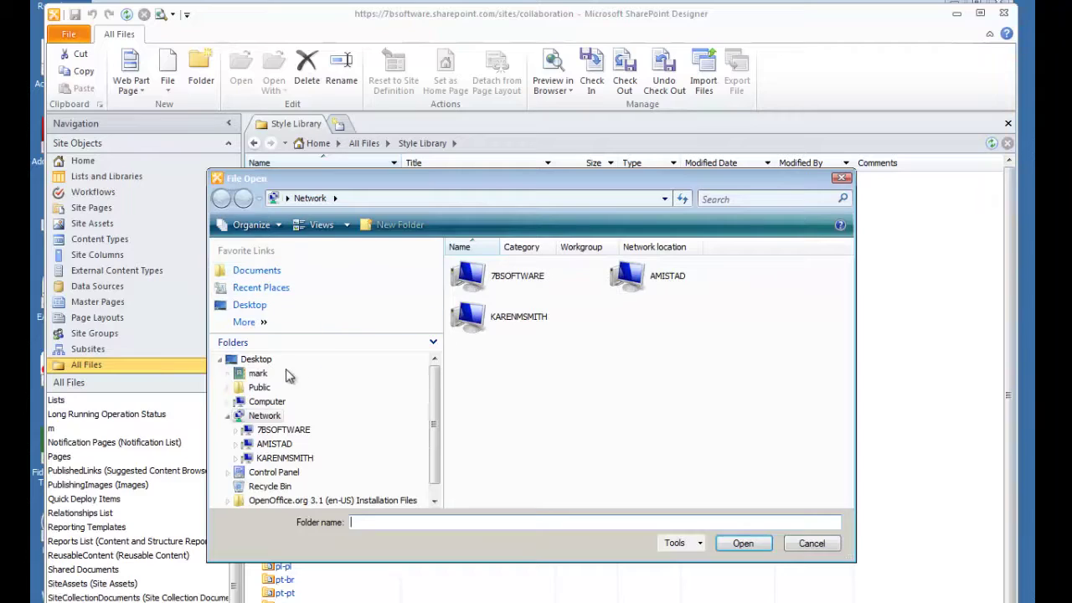
left_click(229, 373)
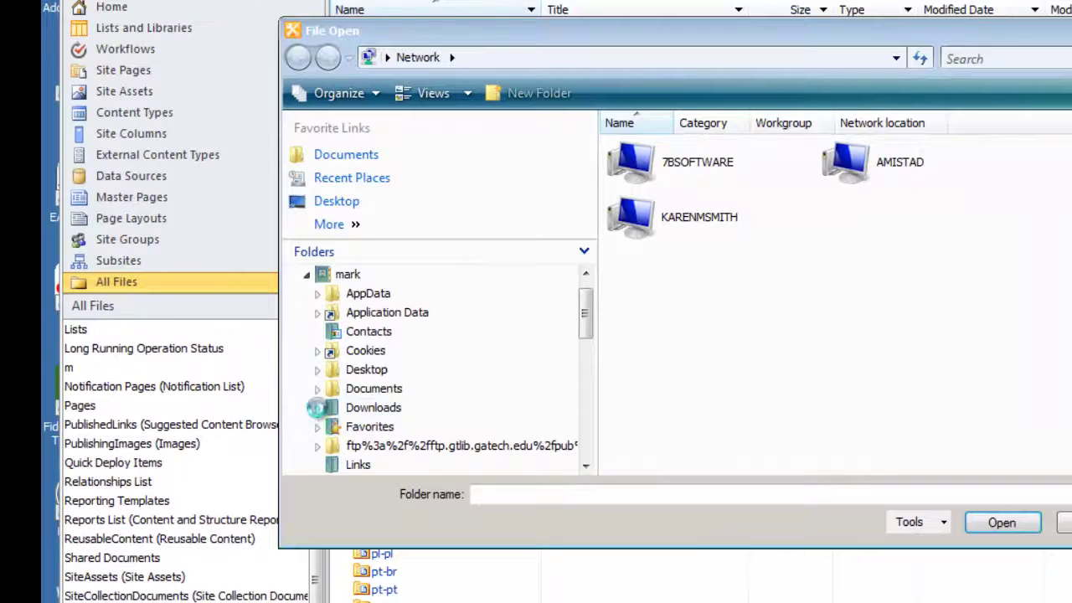
left_click(318, 408)
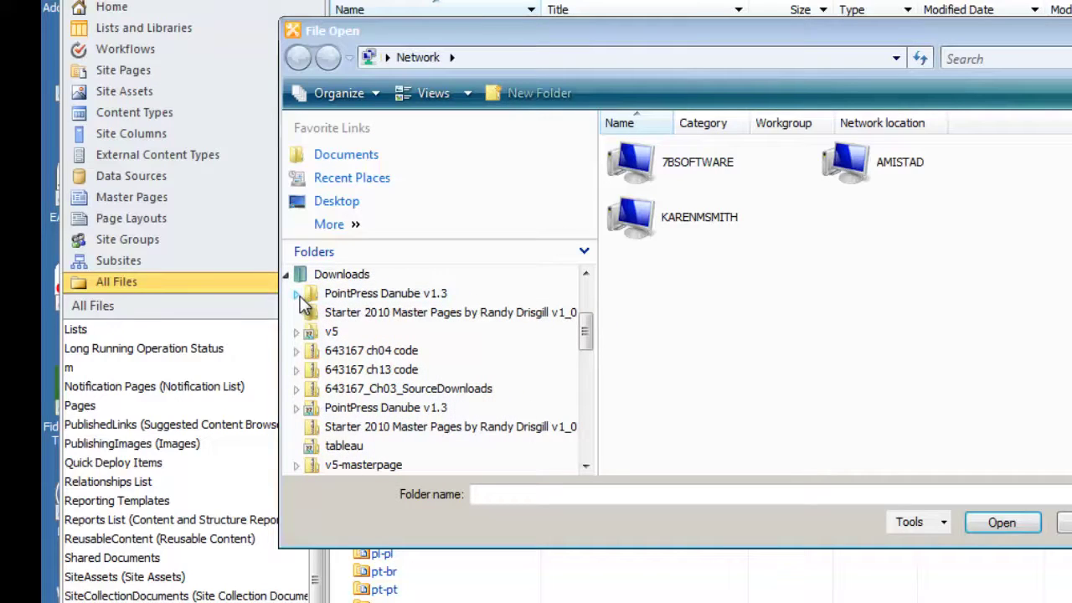
left_click(298, 295)
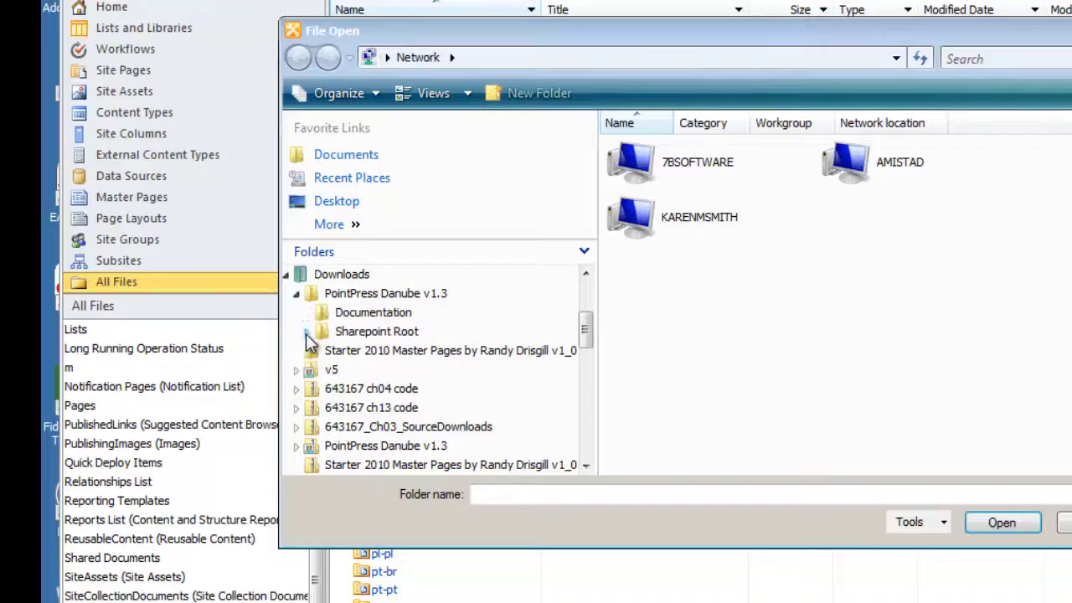
left_click(307, 331)
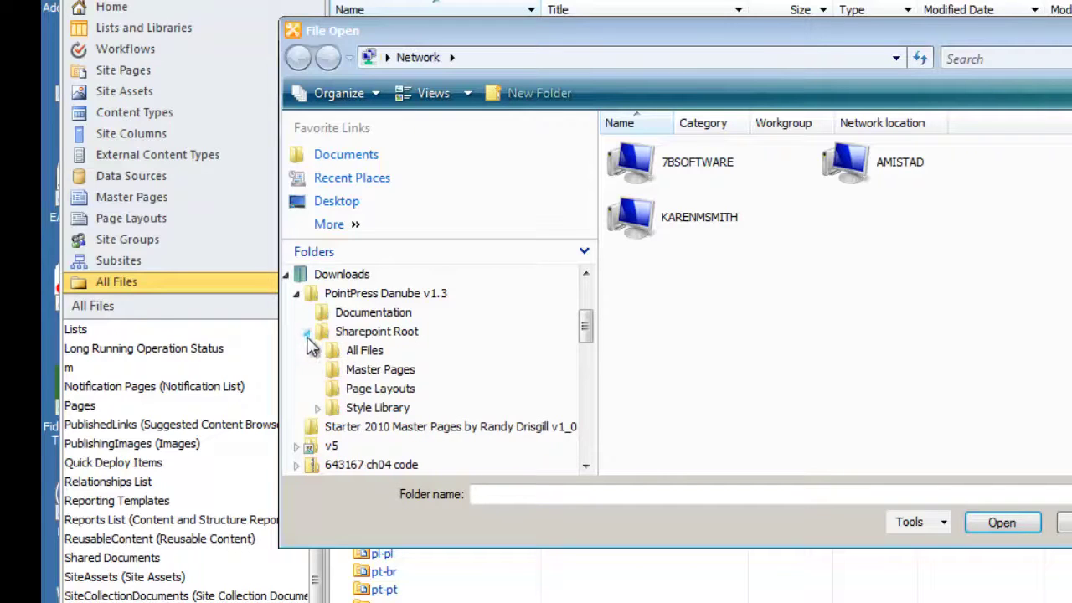
left_click(318, 408)
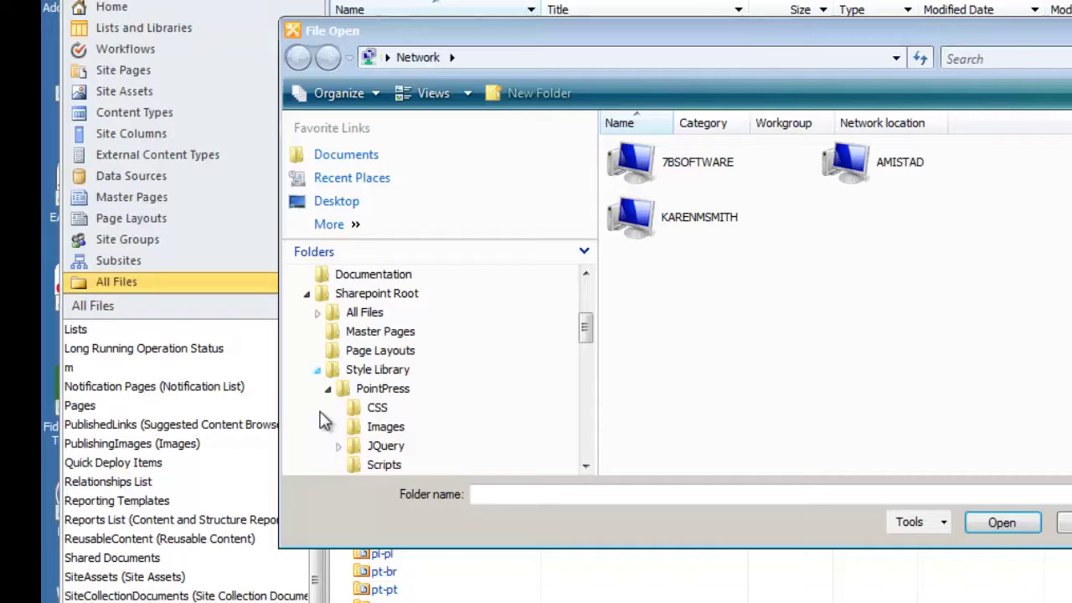
left_click(375, 394)
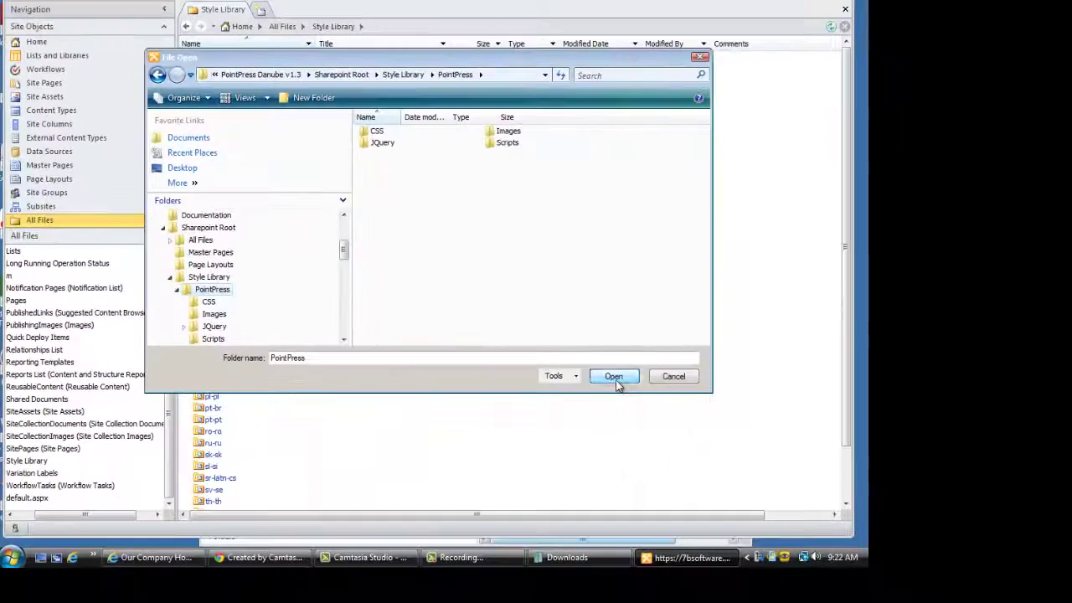
left_click(988, 517)
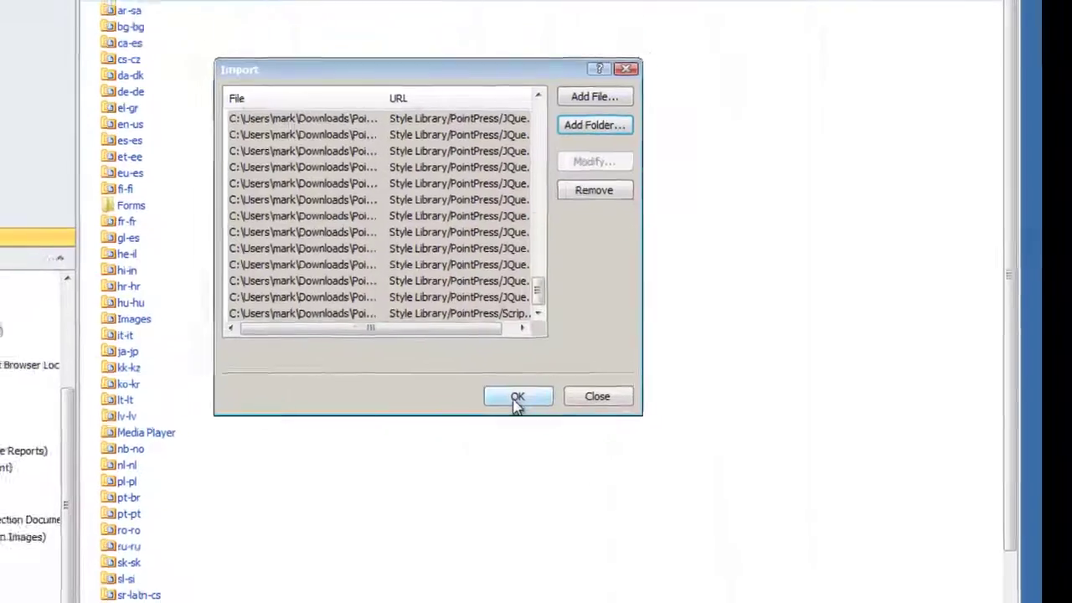
left_click(517, 400)
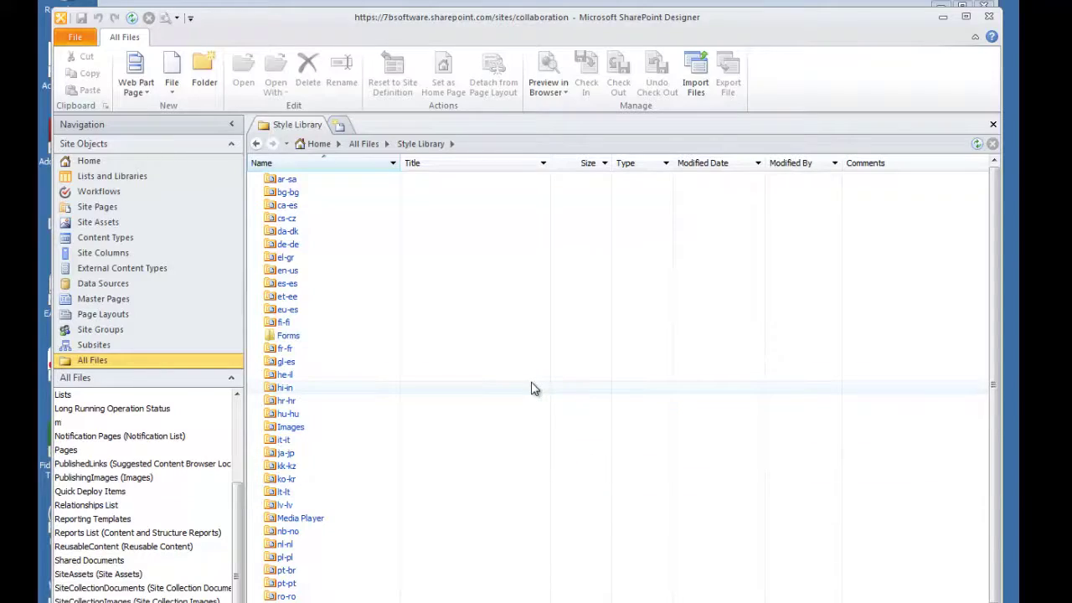
scroll(534, 389, "down", 3)
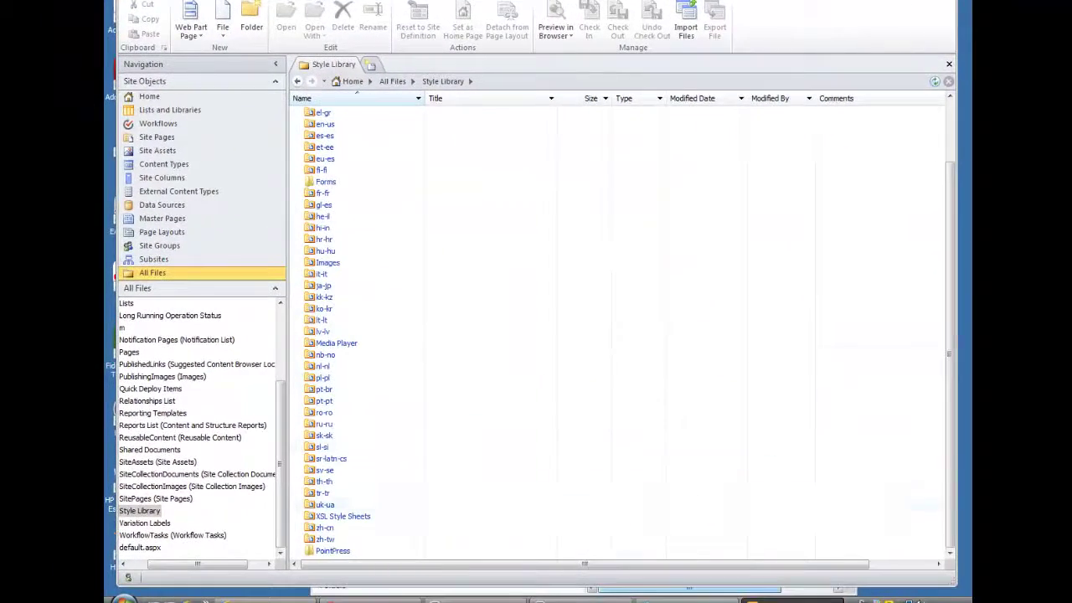